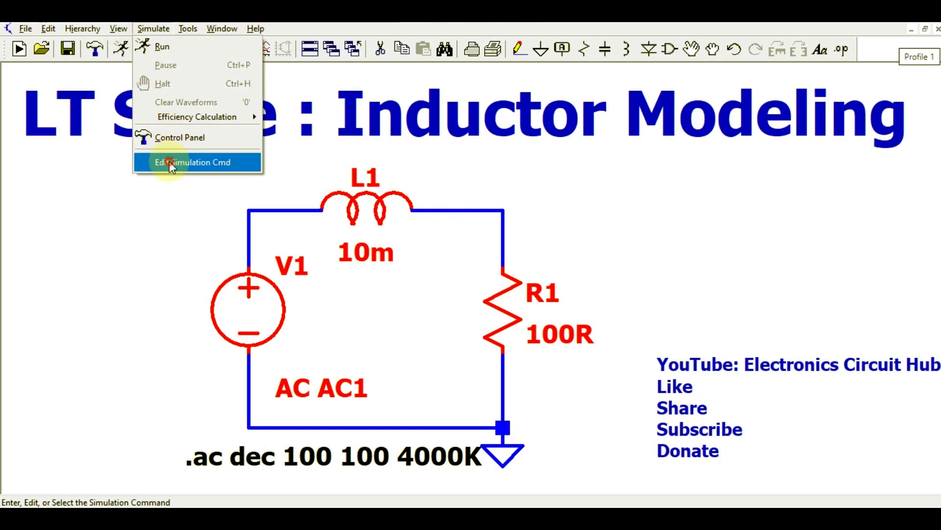
# Step: Examine the AC analysis sweep type, points per decade, and start and stop frequencies in the simulation command
pyautogui.moveTo(470, 137); pyautogui.dragTo(691, 153)
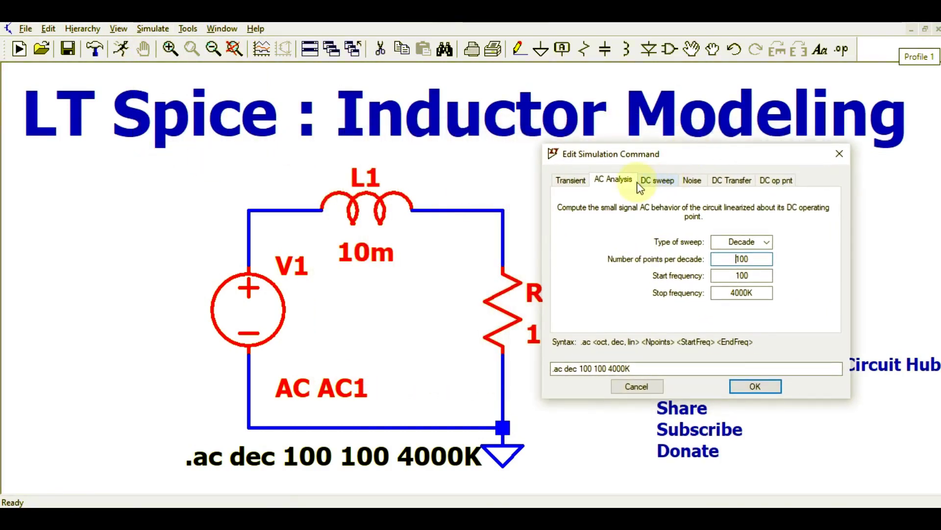
pyautogui.click(613, 182)
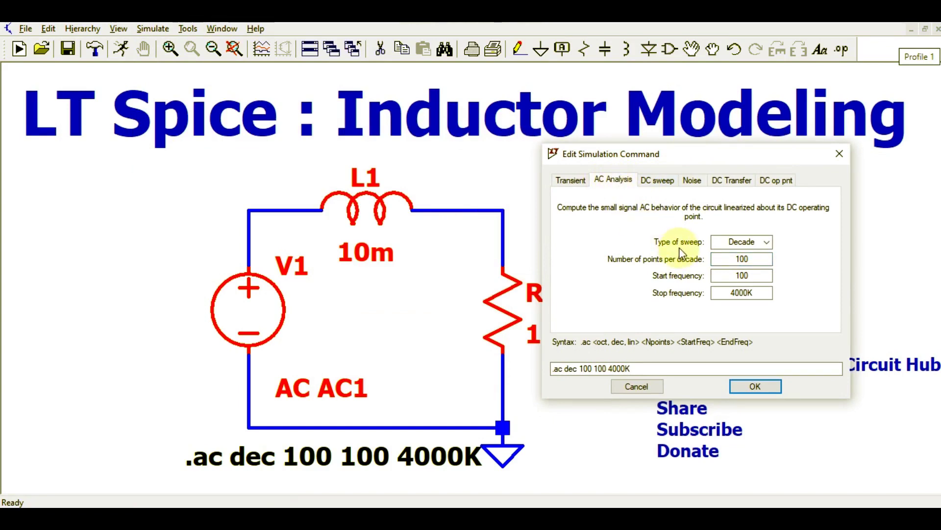
pyautogui.click(724, 249)
pyautogui.click(736, 260)
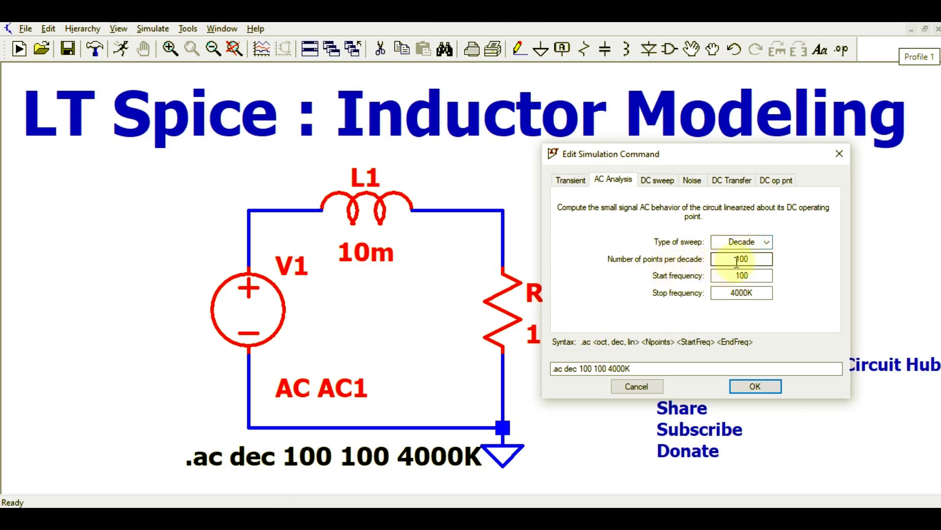
pyautogui.doubleClick(738, 275)
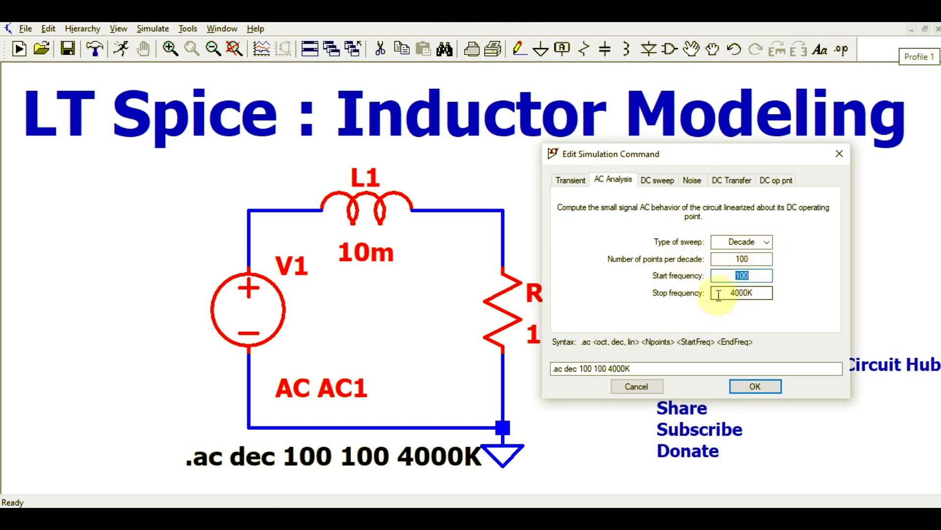
pyautogui.doubleClick(738, 293)
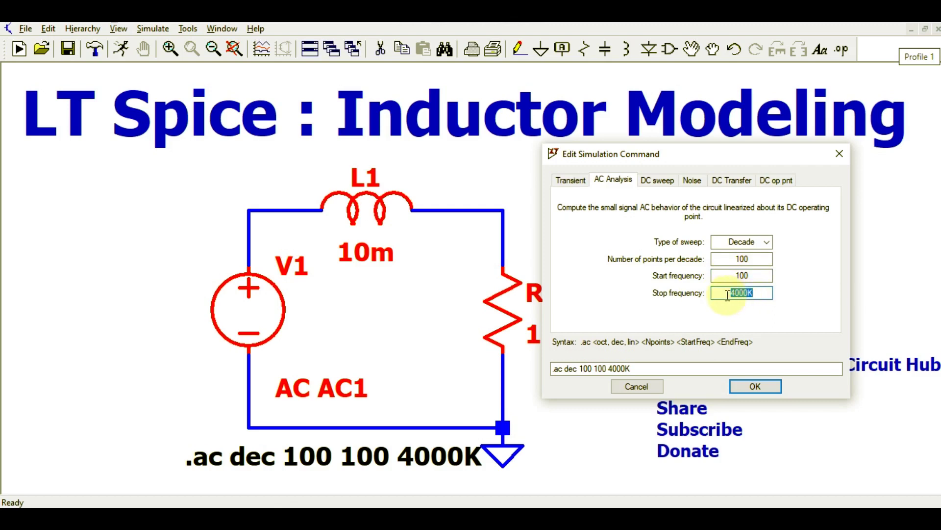
pyautogui.click(746, 388)
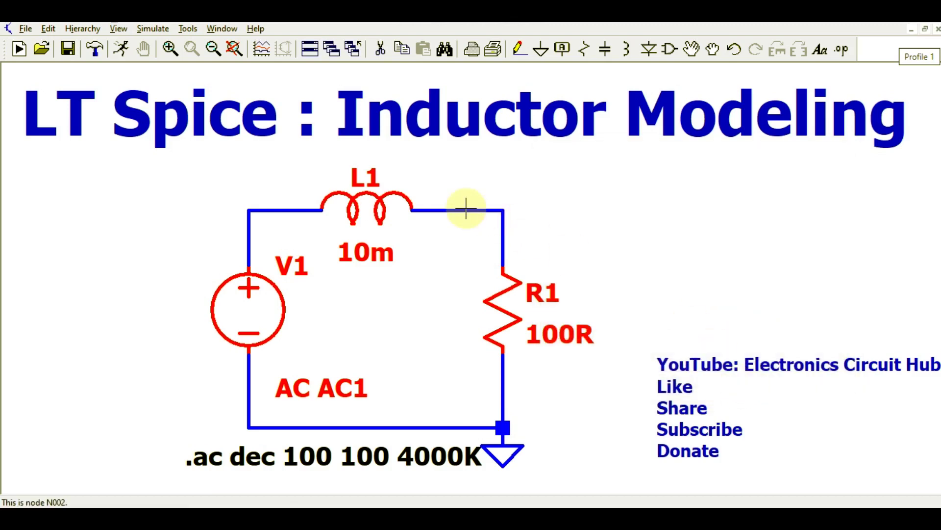
# Step: Run the AC simulation, plot the voltage at the node between L1 and R1, and maximize the plot
pyautogui.click(118, 51)
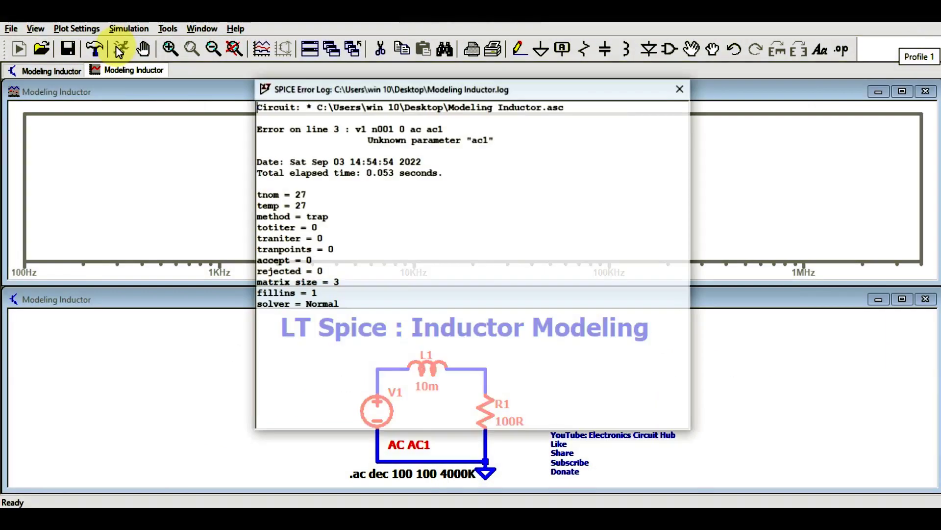
pyautogui.click(679, 89)
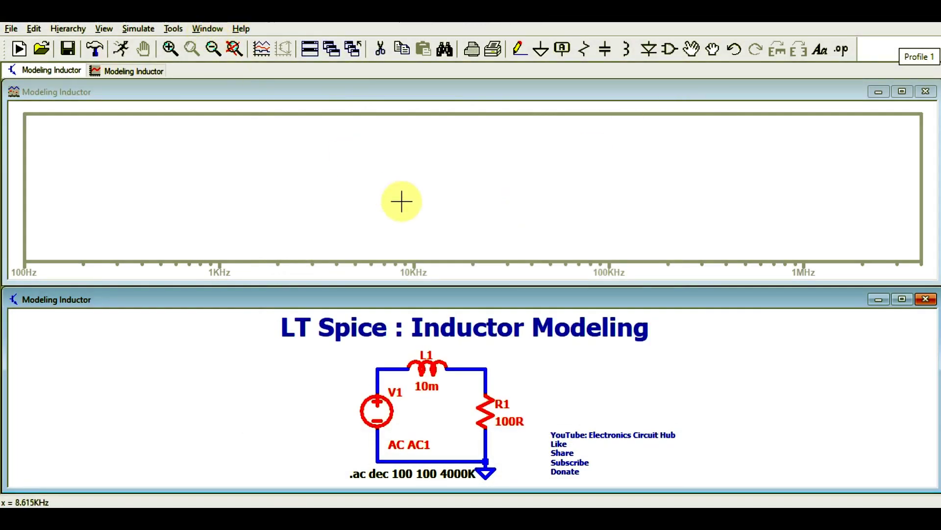
pyautogui.click(484, 369)
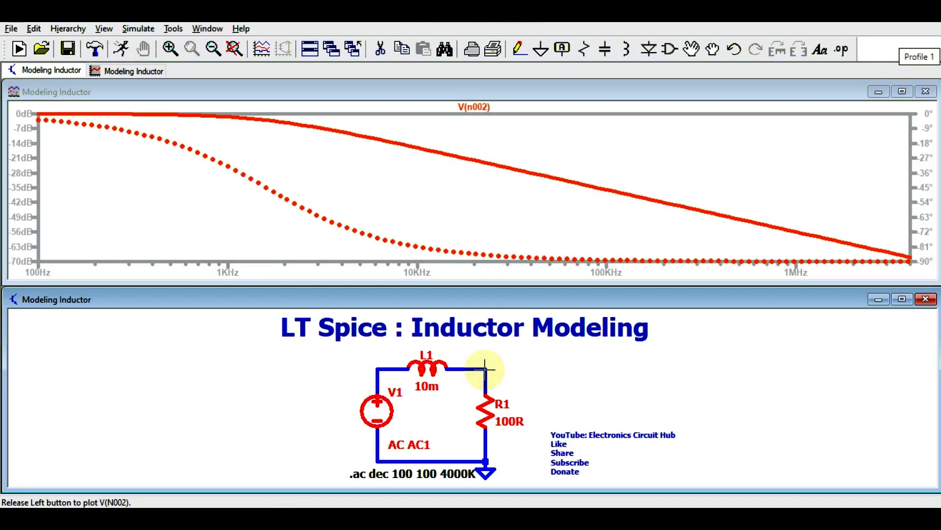
pyautogui.click(901, 91)
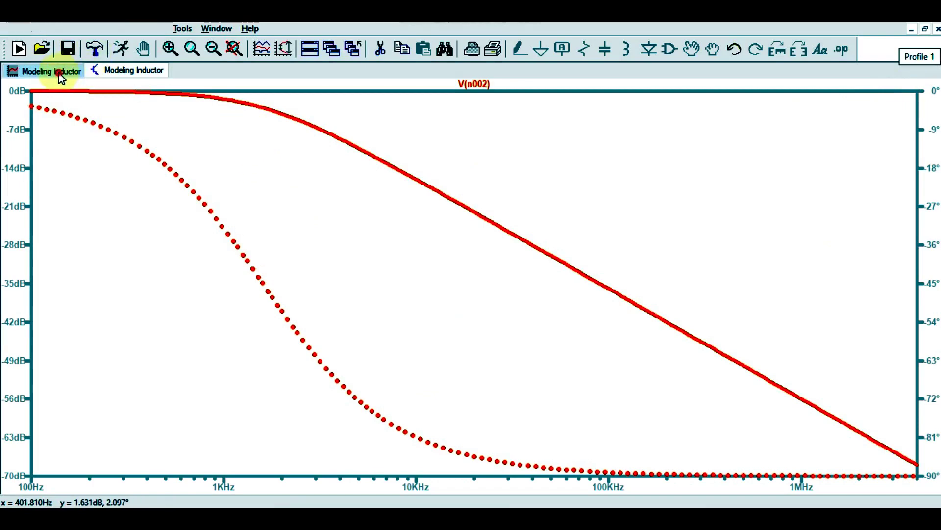
# Step: Compare the RL schematic with the magnitude and phase response plotted for V(n002)
pyautogui.click(61, 70)
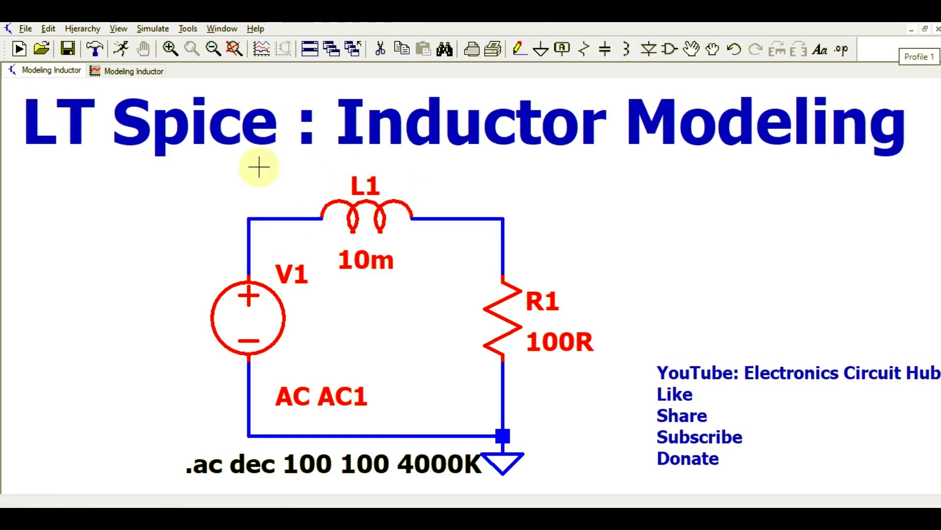
pyautogui.click(124, 74)
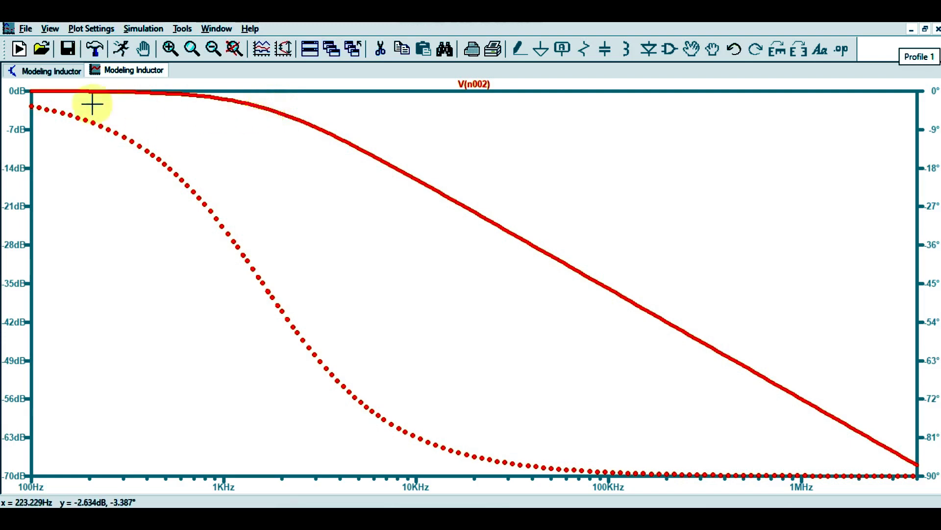
pyautogui.click(44, 72)
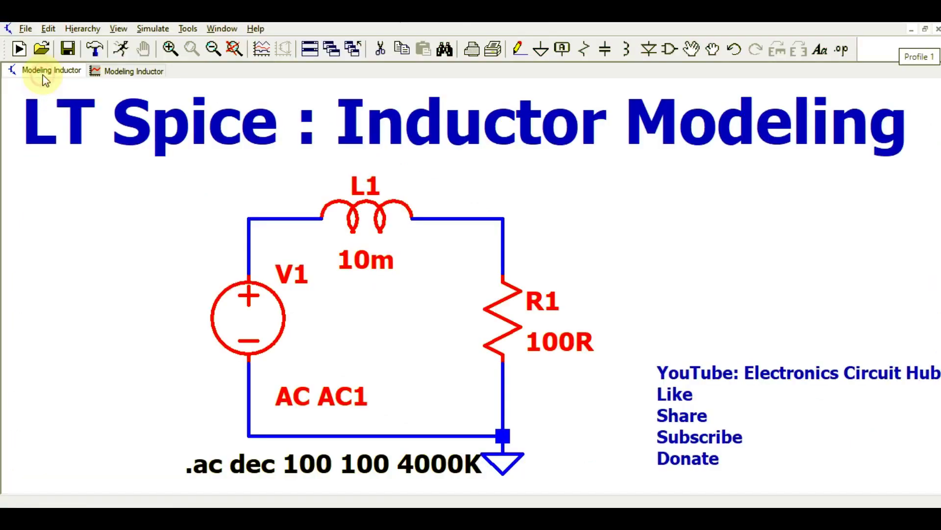
pyautogui.click(126, 78)
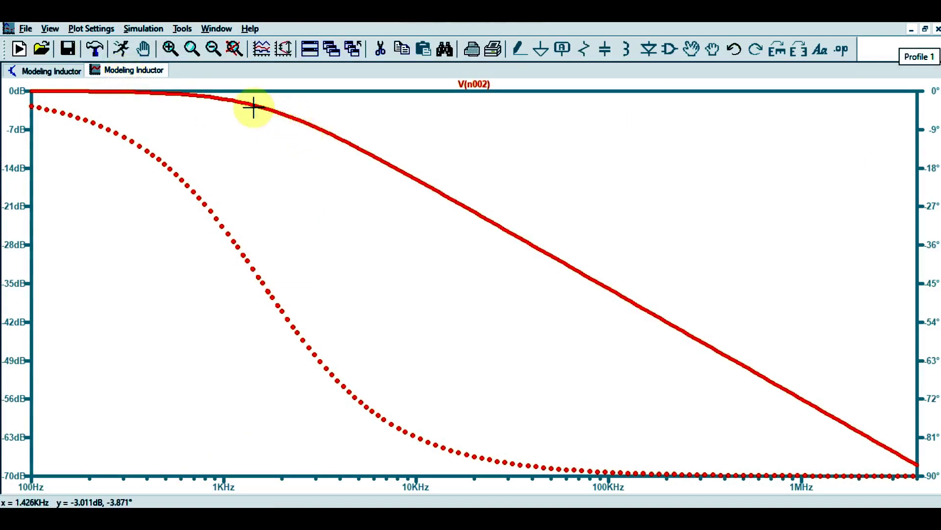
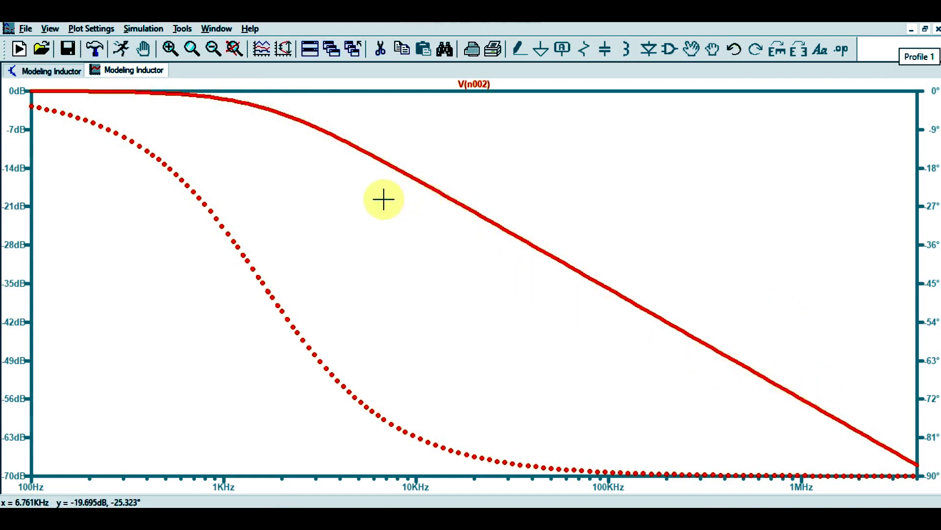
pyautogui.click(60, 77)
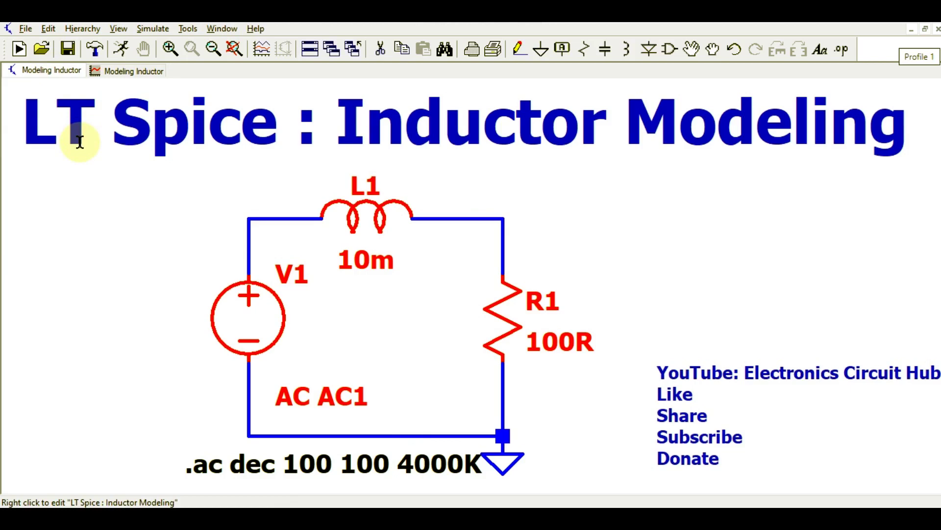
pyautogui.click(127, 68)
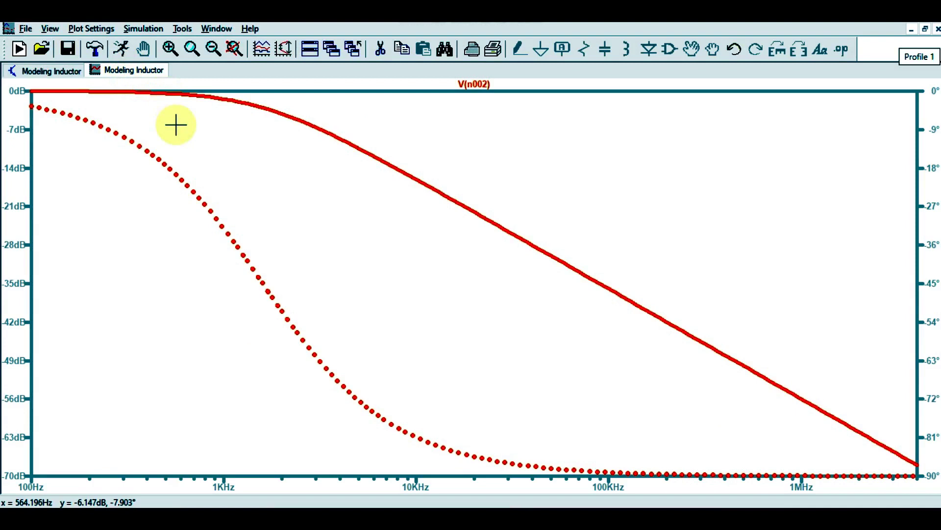
# Step: Return to the schematic and inspect the properties available for inductor L1 without changing them
pyautogui.click(54, 72)
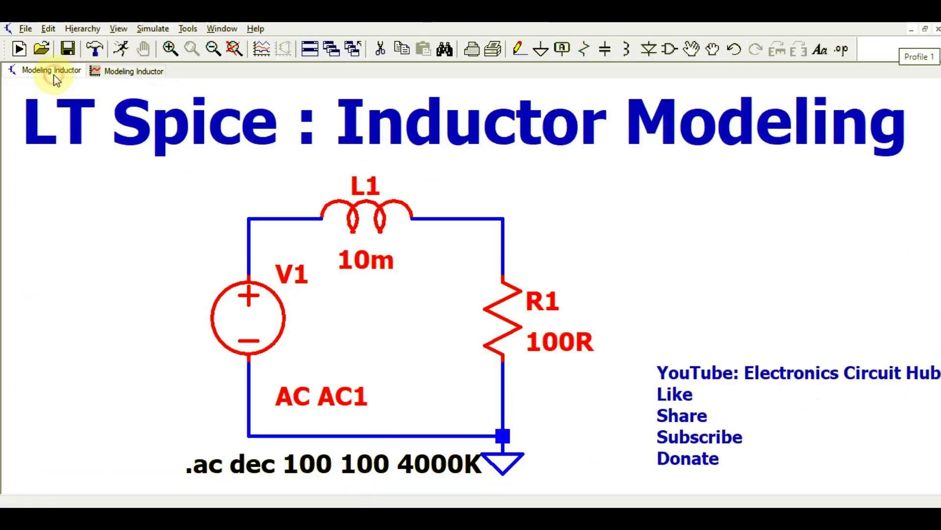
pyautogui.rightClick(372, 217)
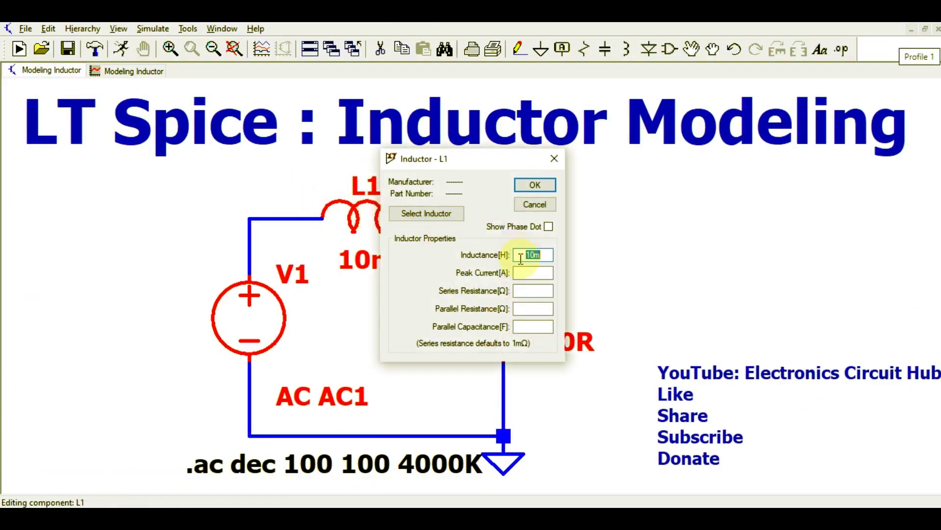
pyautogui.click(554, 160)
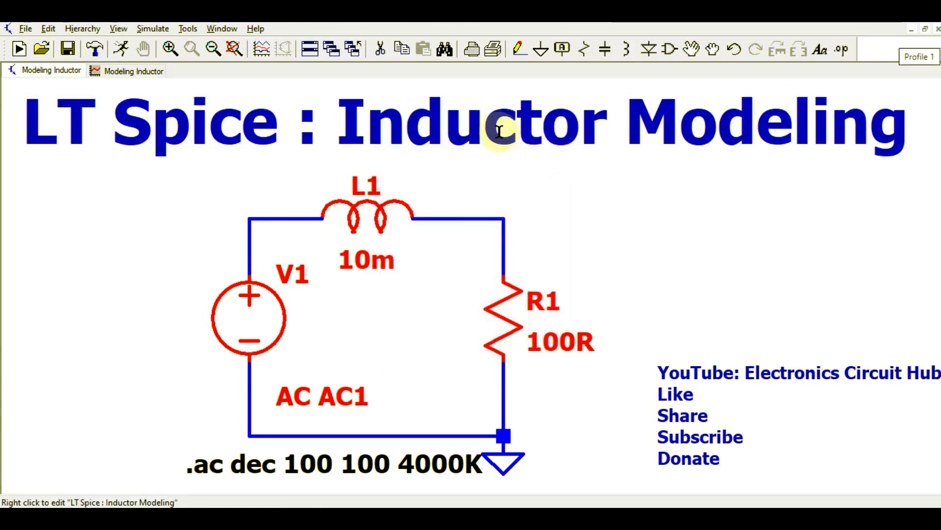
pyautogui.moveTo(519, 188); pyautogui.dragTo(511, 186)
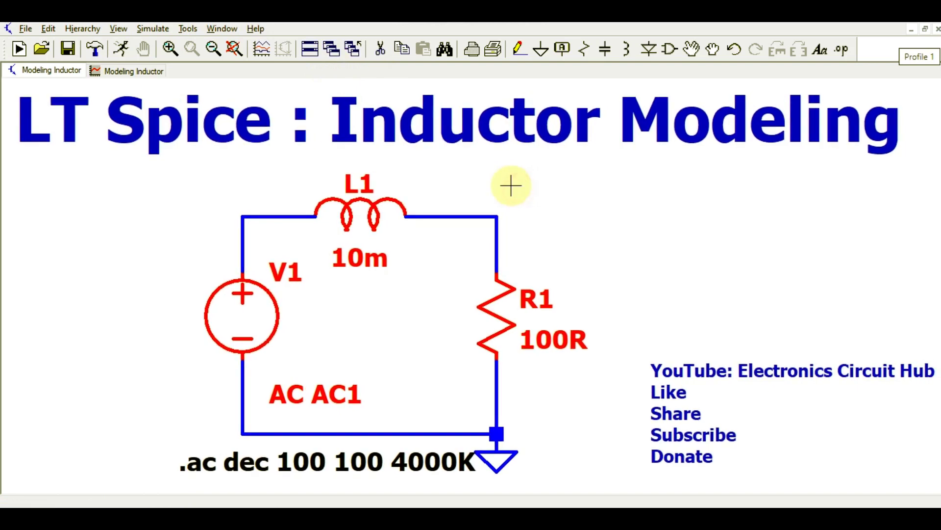
# Step: Search the help topics for "inductor" and open the "L. Inductor" topic
pyautogui.click(253, 29)
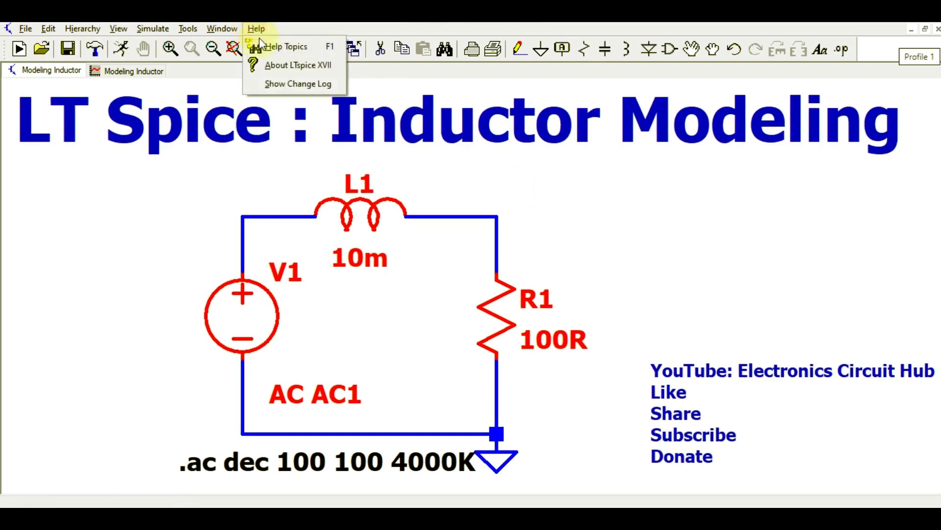
pyautogui.click(279, 48)
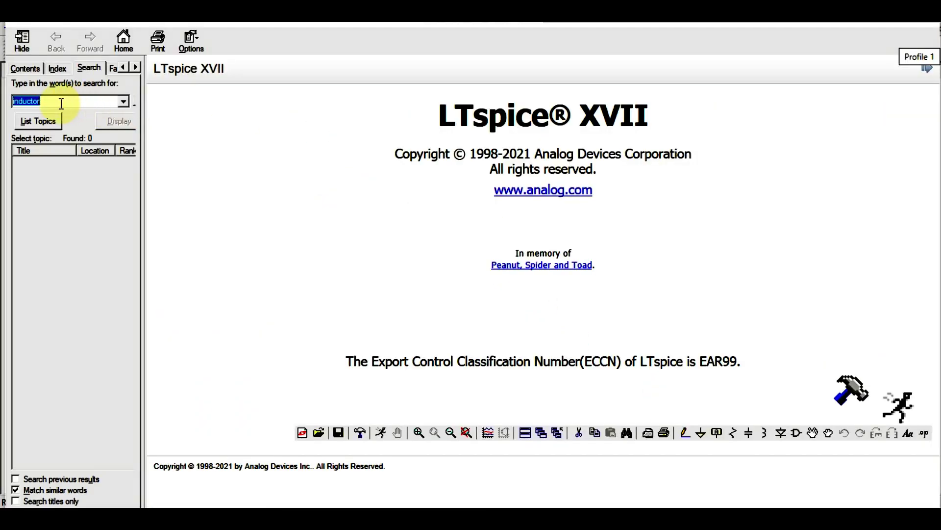
pyautogui.press('Return')
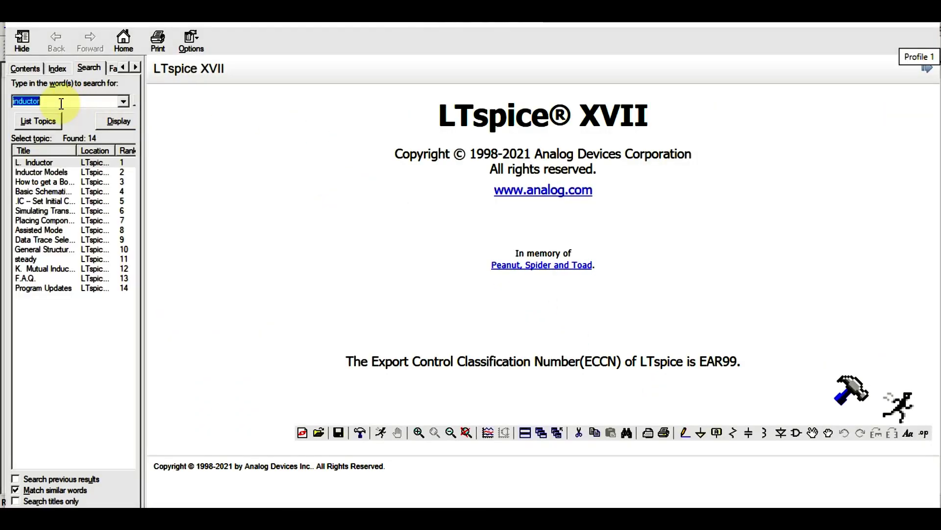
pyautogui.click(49, 165)
pyautogui.doubleClick(49, 166)
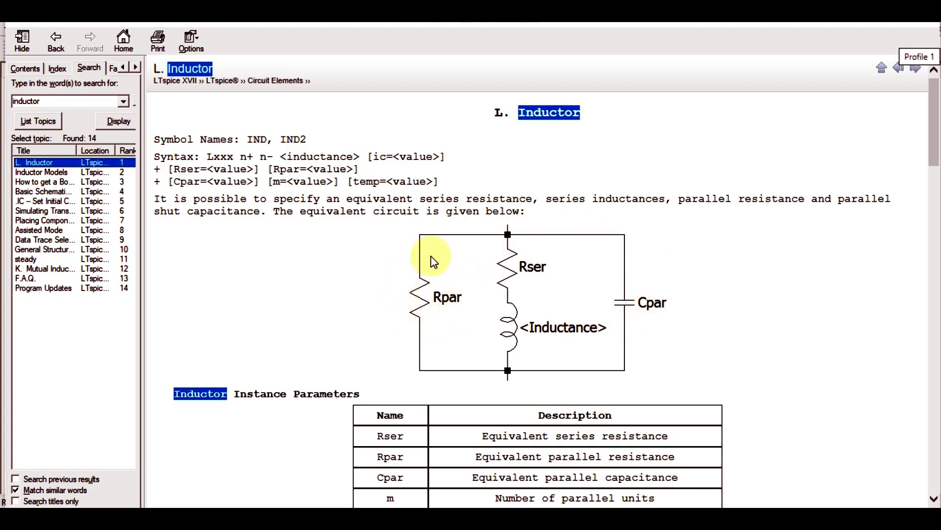
# Step: Read the inductor's equivalent circuit and instance parameters table, and close the help
pyautogui.scroll(-2, 427, 407)
pyautogui.scroll(-2, 392, 317)
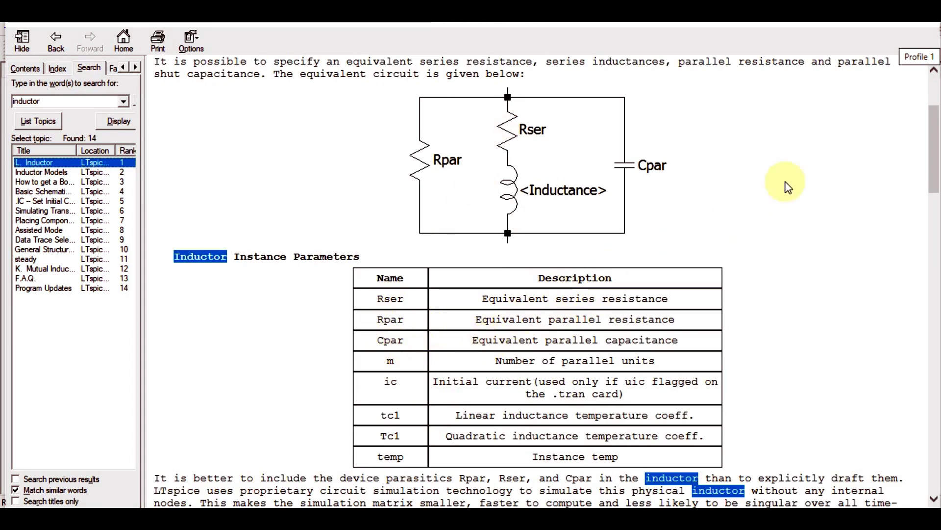
pyautogui.click(915, 23)
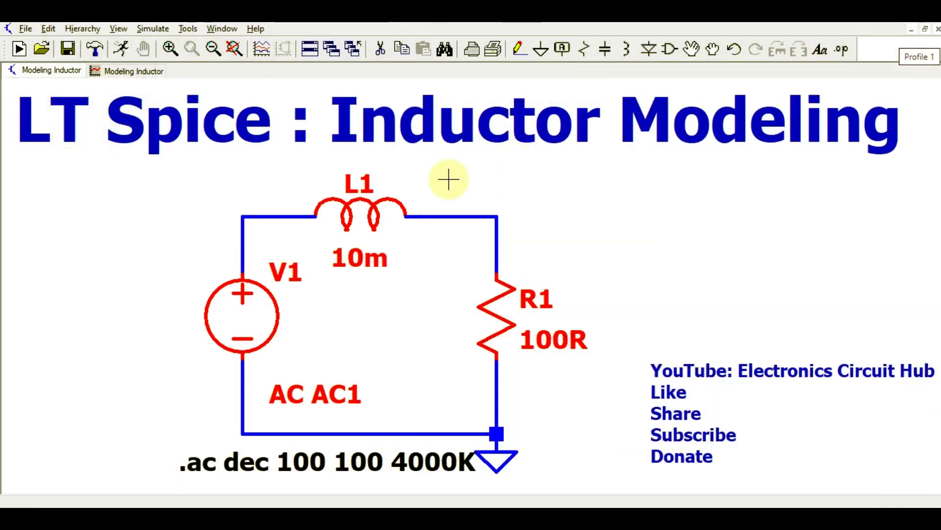
# Step: Set inductor L1's peak current to 1 A and its series resistance to 42 Ω
pyautogui.rightClick(364, 204)
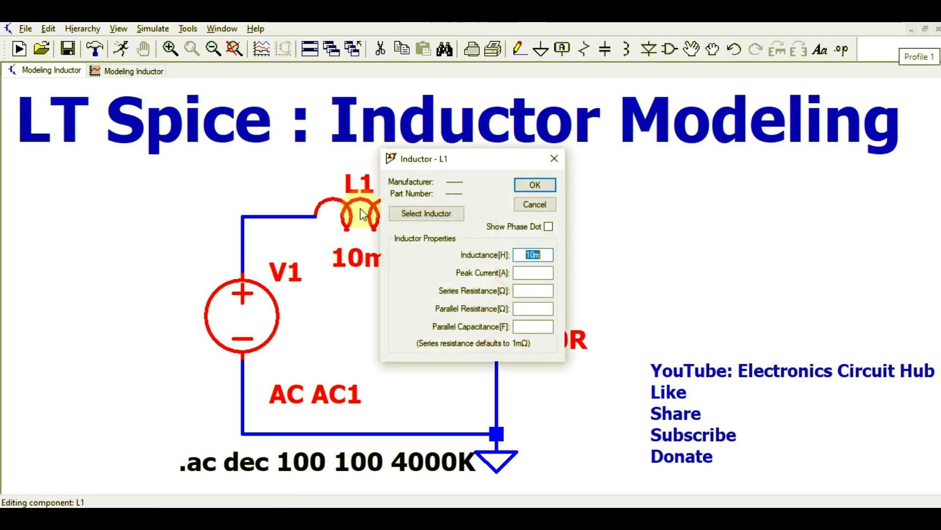
pyautogui.click(523, 272)
pyautogui.write('1')
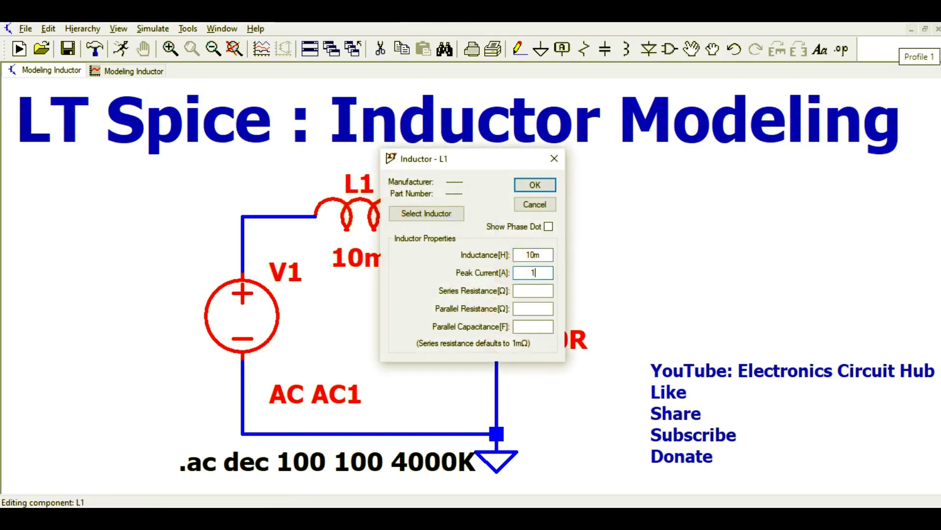
pyautogui.click(526, 290)
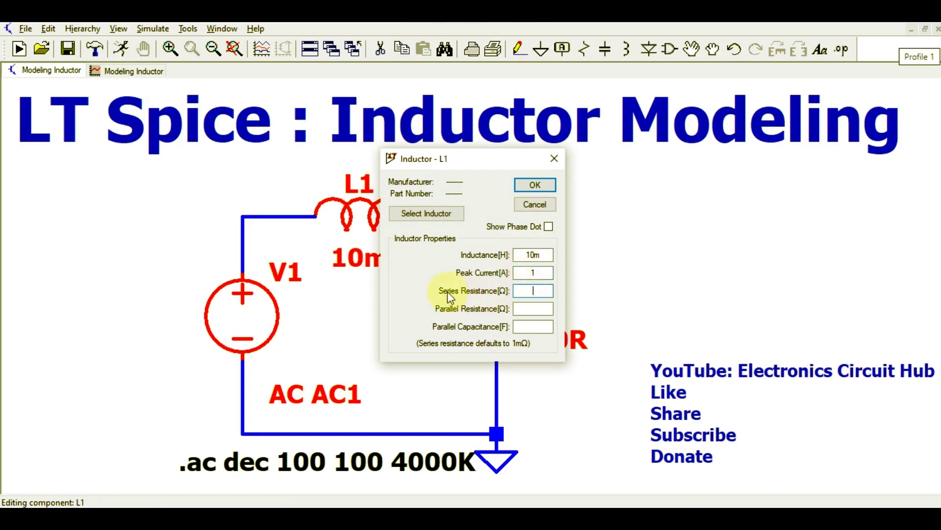
pyautogui.click(544, 255)
pyautogui.doubleClick(543, 255)
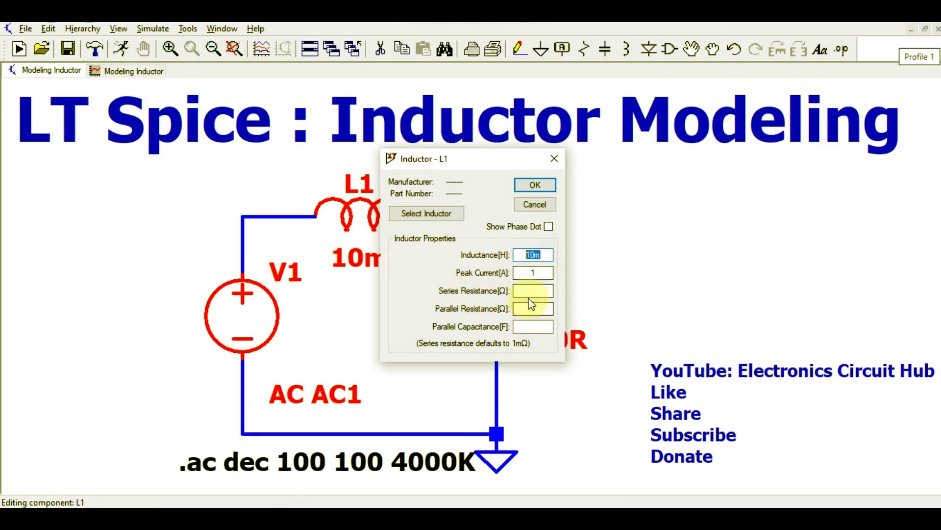
pyautogui.click(531, 291)
pyautogui.write('42')
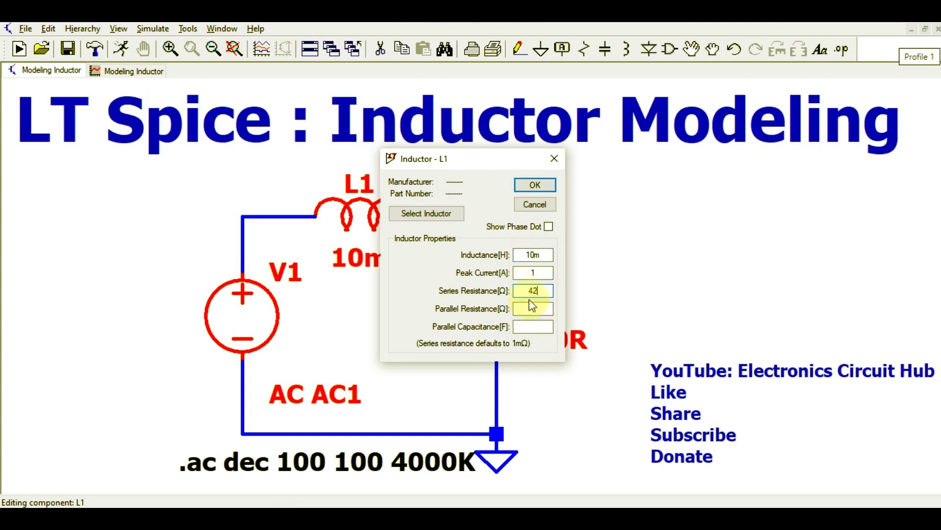
# Step: Set L1's parallel capacitance to 3p and apply the inductor properties
pyautogui.click(531, 326)
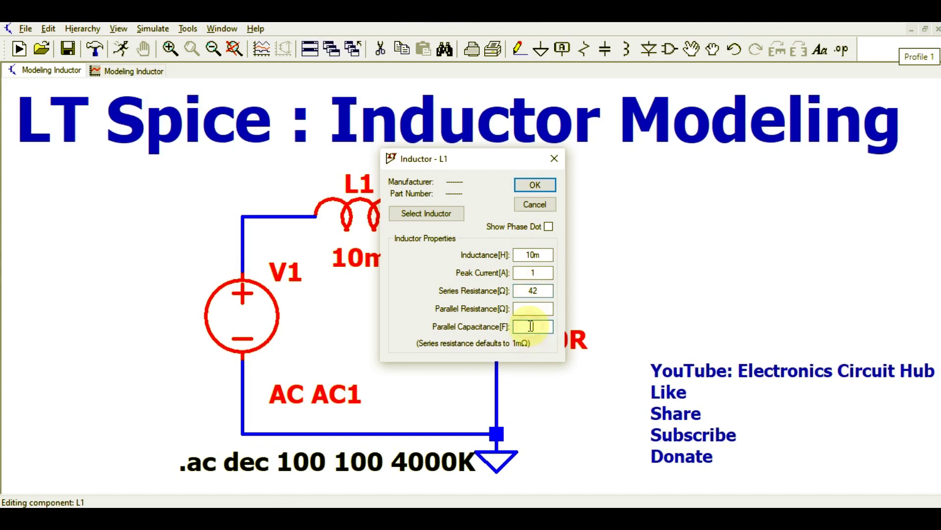
pyautogui.write('3')
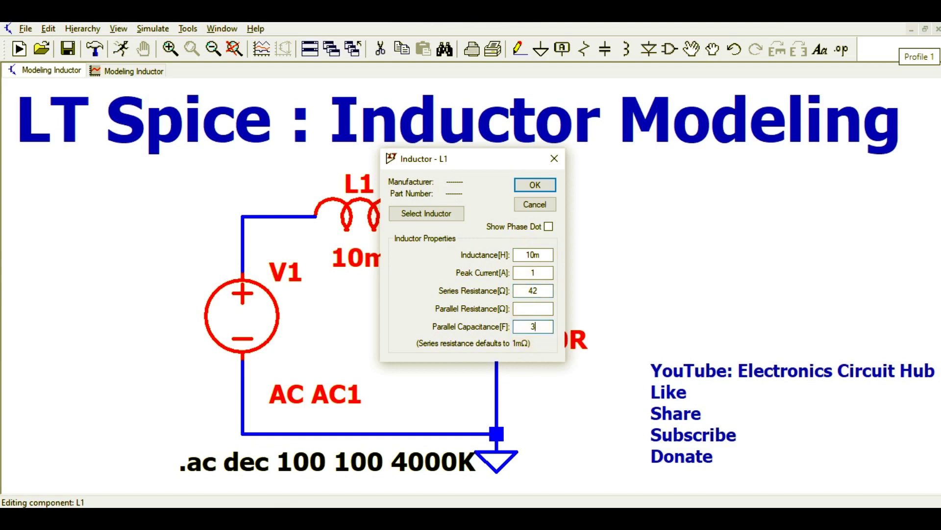
pyautogui.write('p')
pyautogui.click(535, 184)
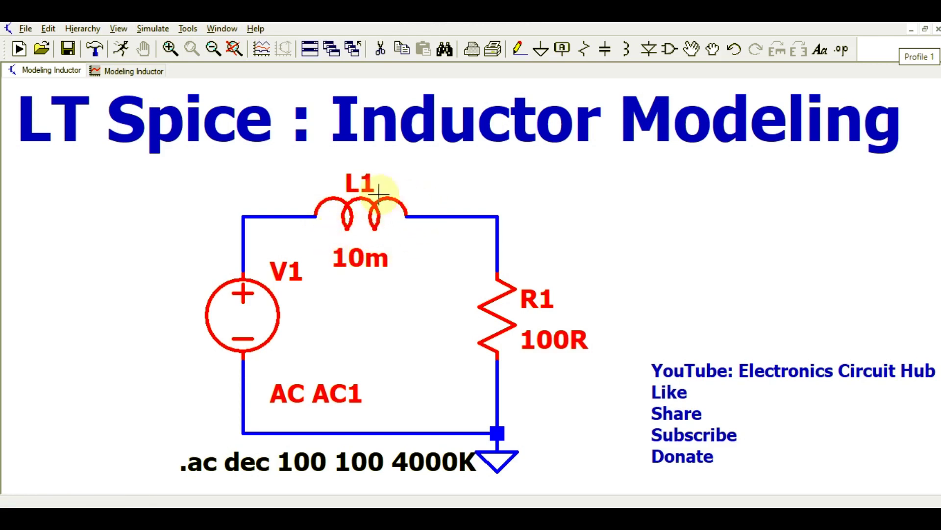
# Step: Review inductor L1's properties, checking the series resistance, and close them without making changes
pyautogui.rightClick(360, 213)
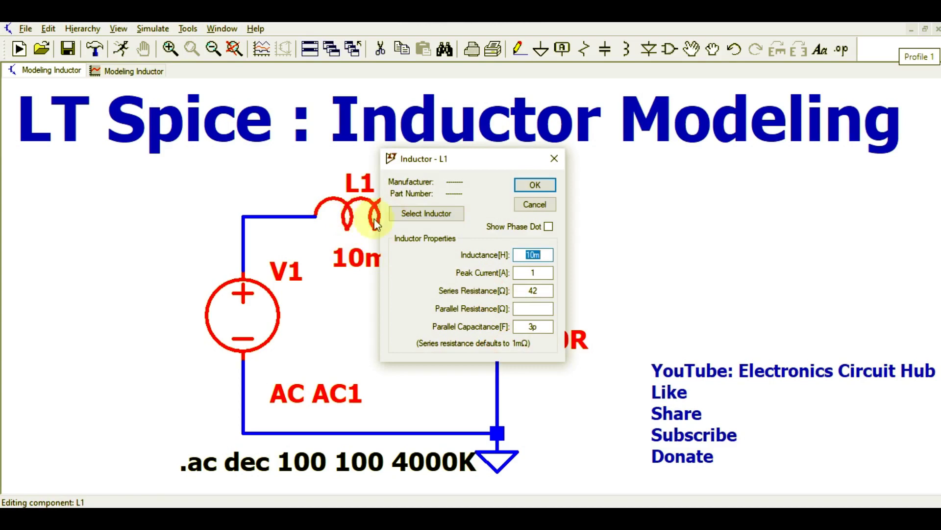
pyautogui.click(525, 291)
pyautogui.doubleClick(532, 291)
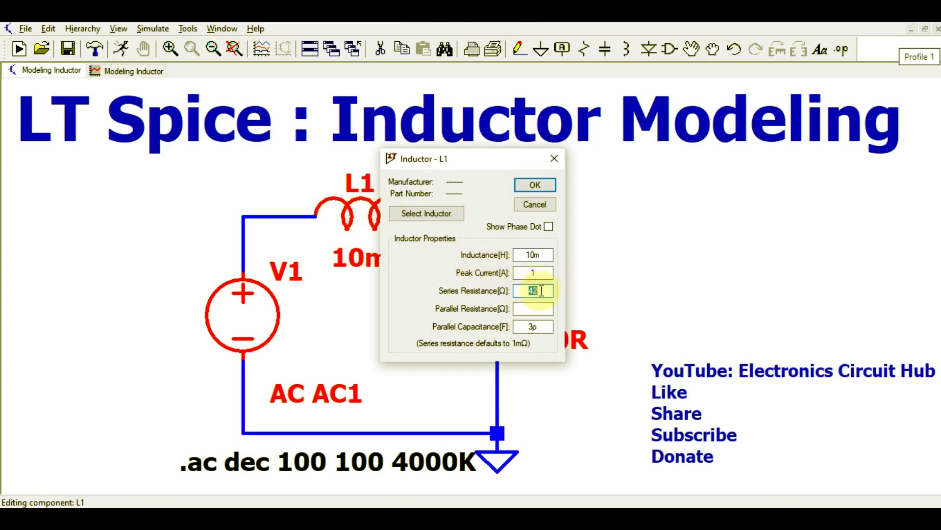
pyautogui.click(554, 157)
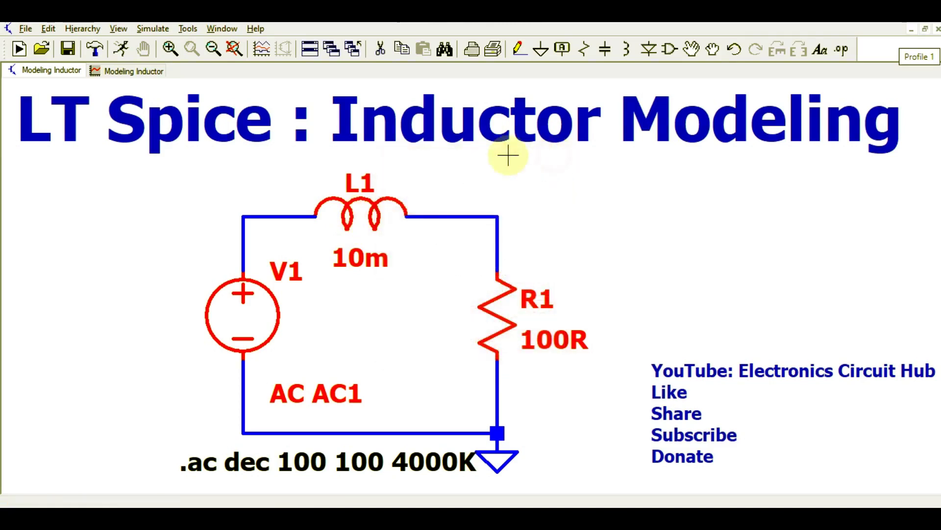
# Step: Run the AC simulation with L1's parasitic values, dismissing the error log, and maximize the waveform plot
pyautogui.click(119, 49)
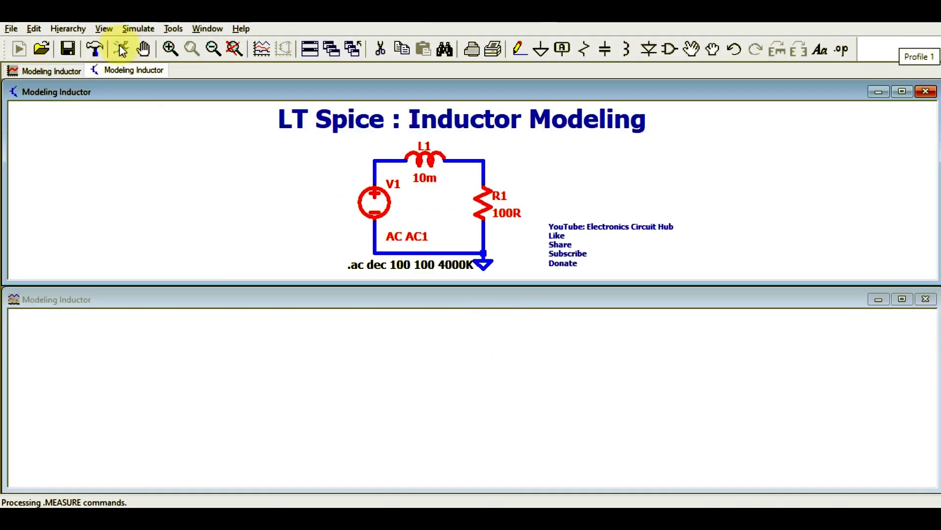
pyautogui.click(681, 88)
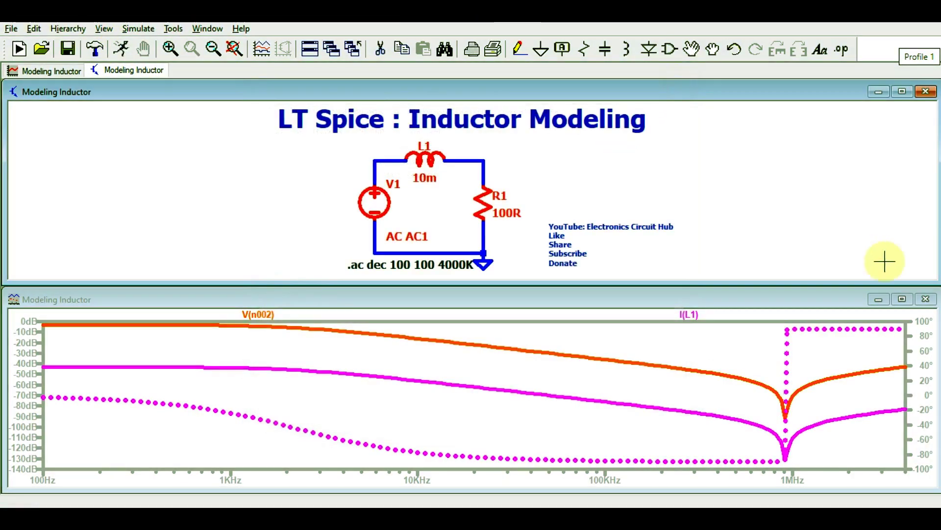
pyautogui.click(903, 299)
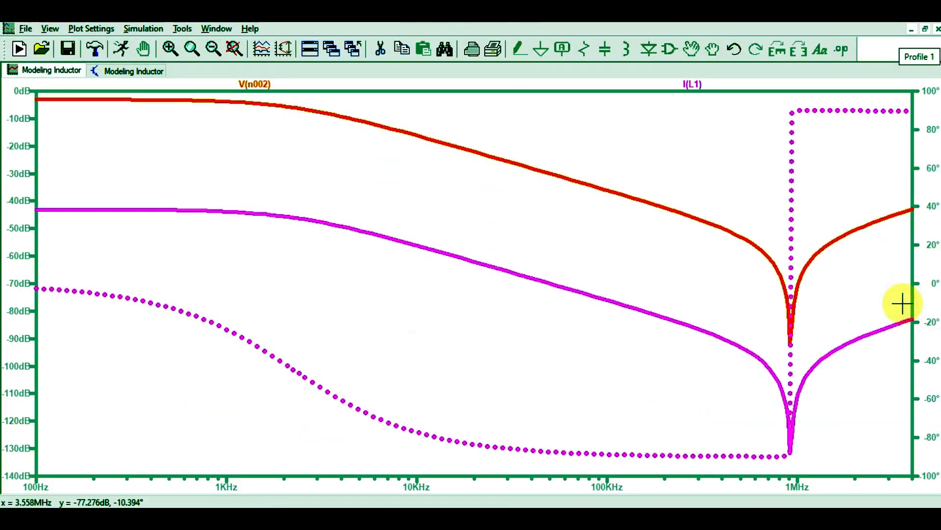
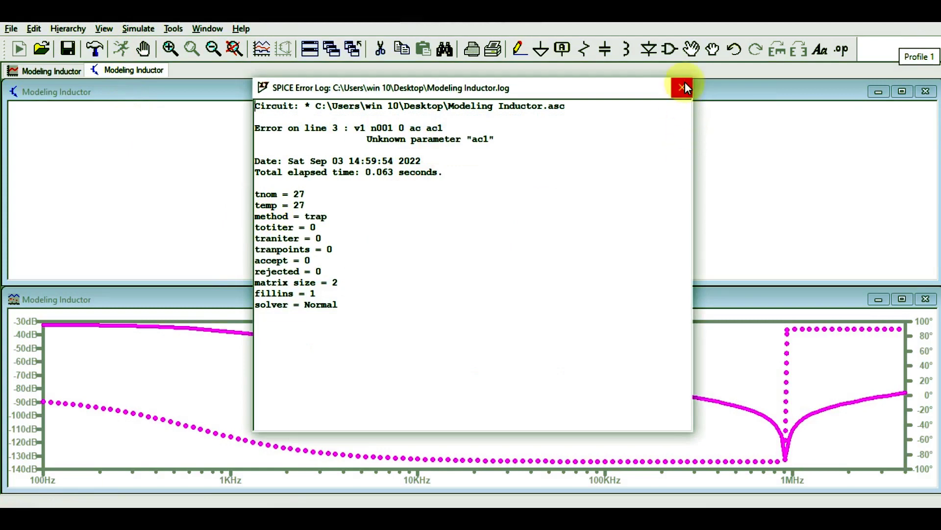
# Step: Dismiss the error log and, in the maximized waveform plot, change the I(L1) trace expression to 1/I(L1)
pyautogui.click(682, 87)
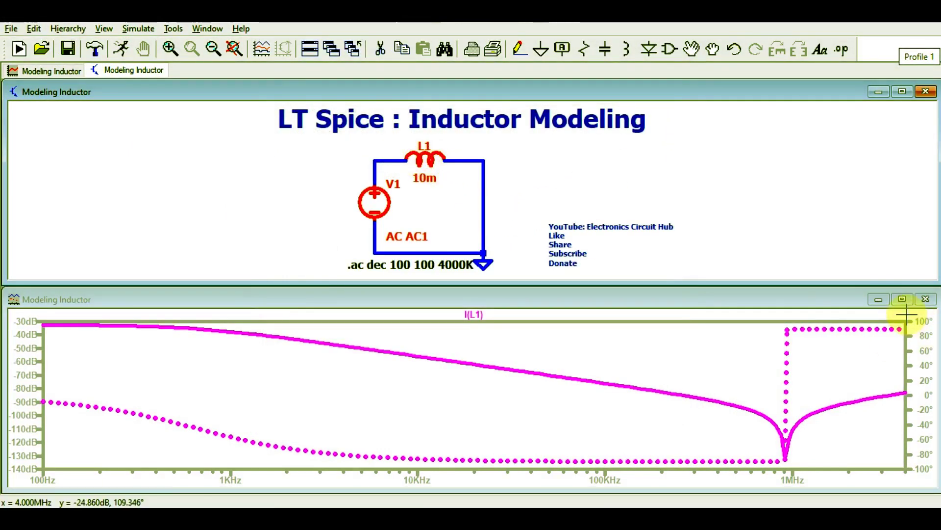
pyautogui.click(902, 299)
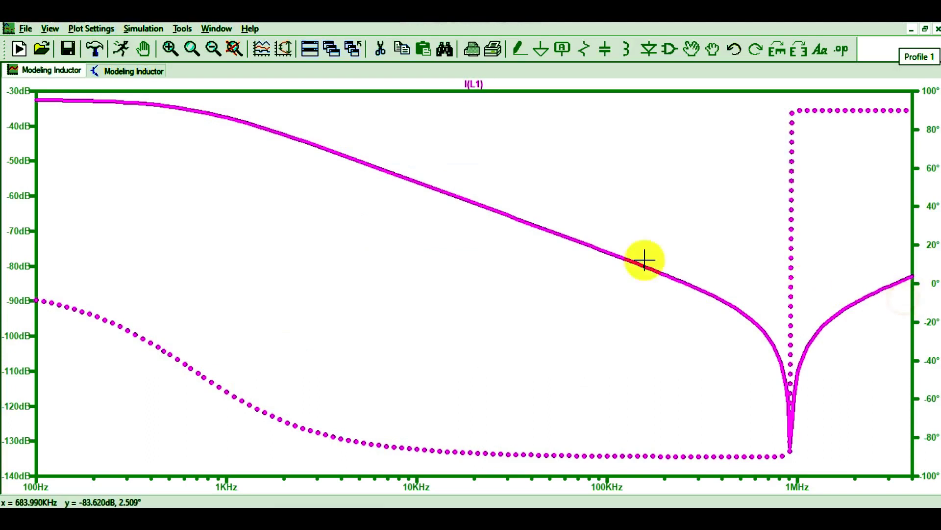
pyautogui.rightClick(473, 85)
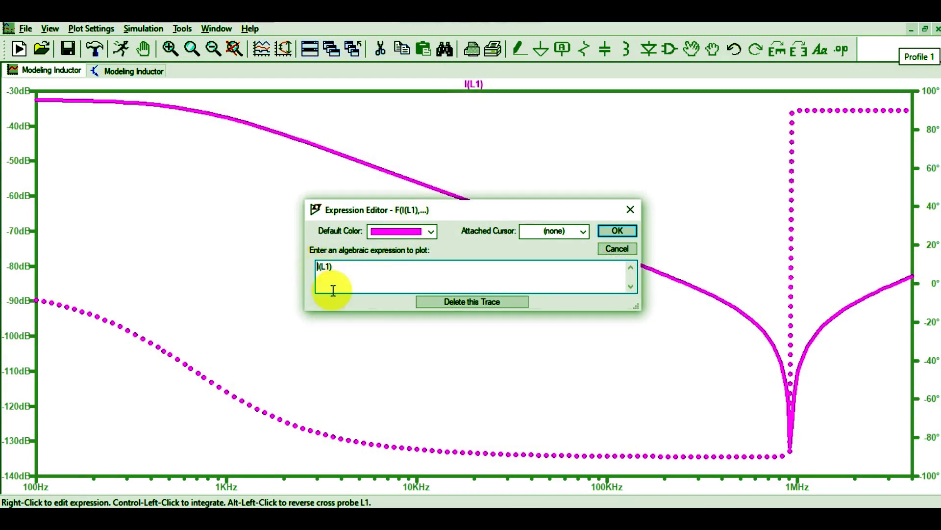
pyautogui.write('1/')
pyautogui.press('Return')
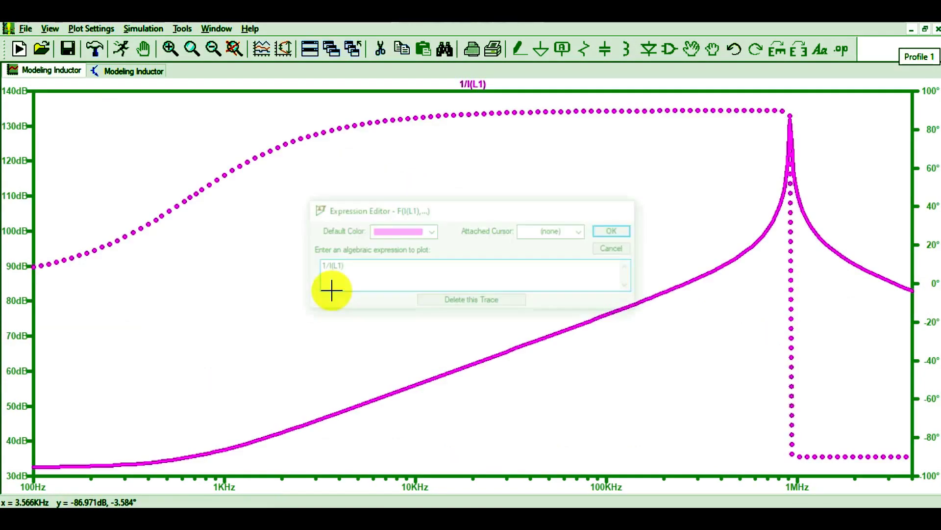